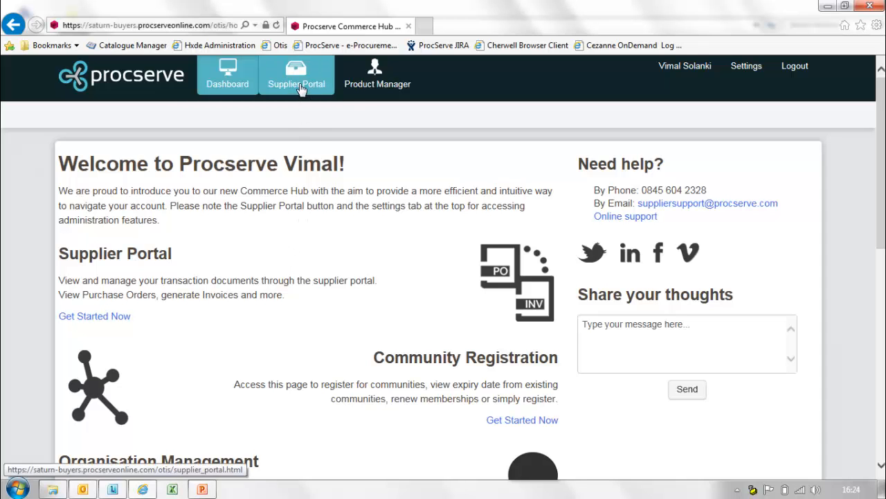
Open the portal's Documents list, filtered to Orders, Not Yet Viewed, This Week.
left_click(301, 83)
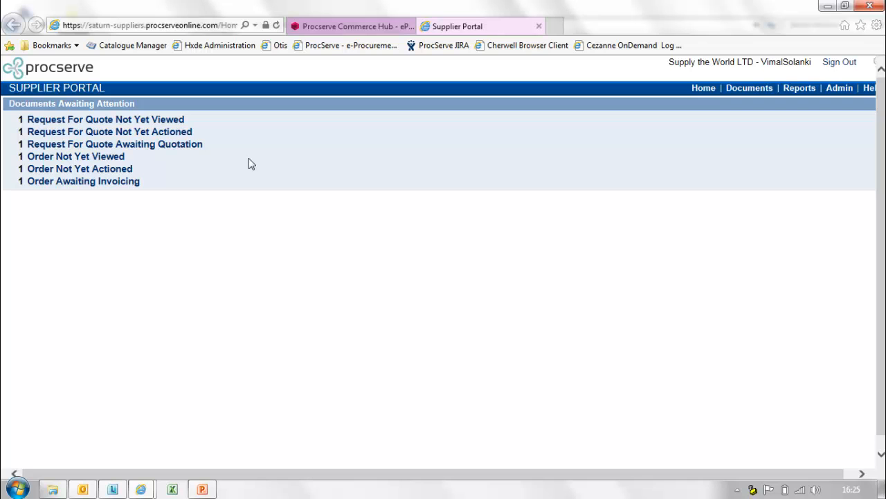
left_click(747, 90)
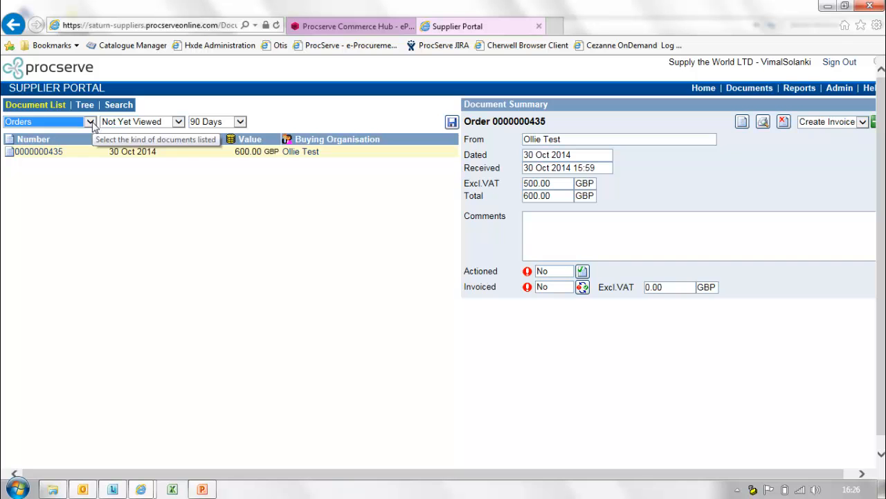
left_click(90, 122)
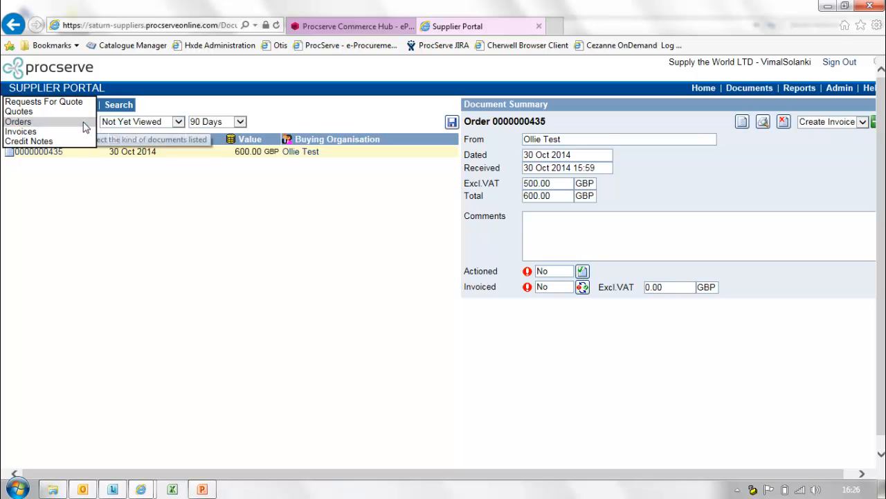
left_click(88, 124)
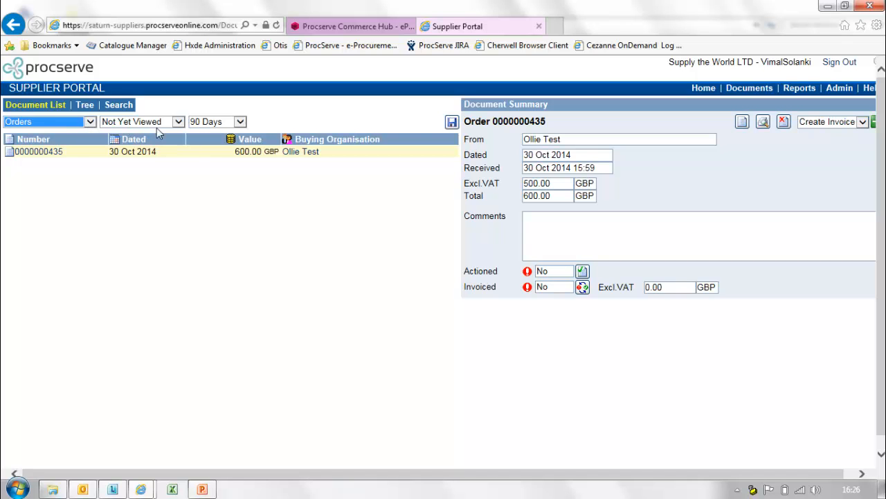
left_click(179, 122)
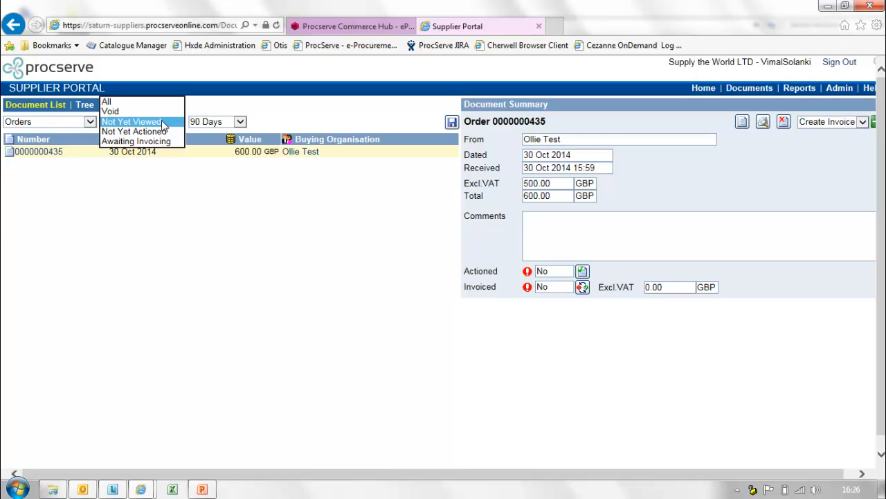
left_click(164, 124)
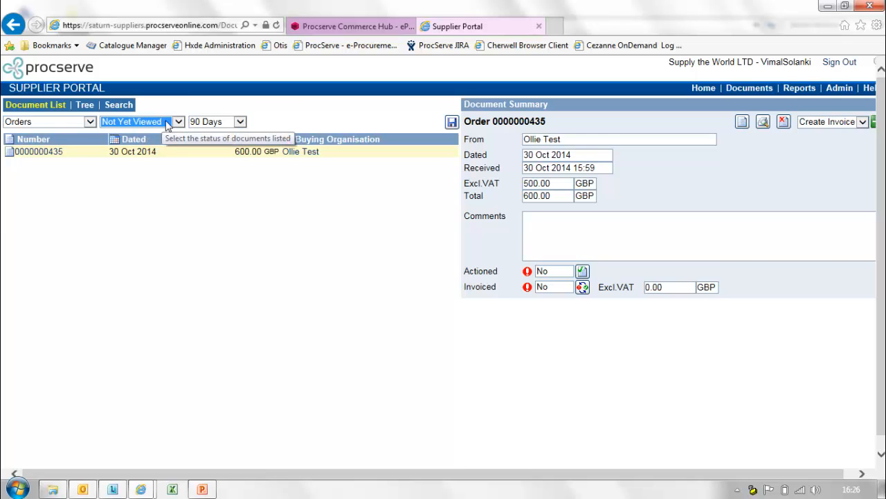
left_click(239, 122)
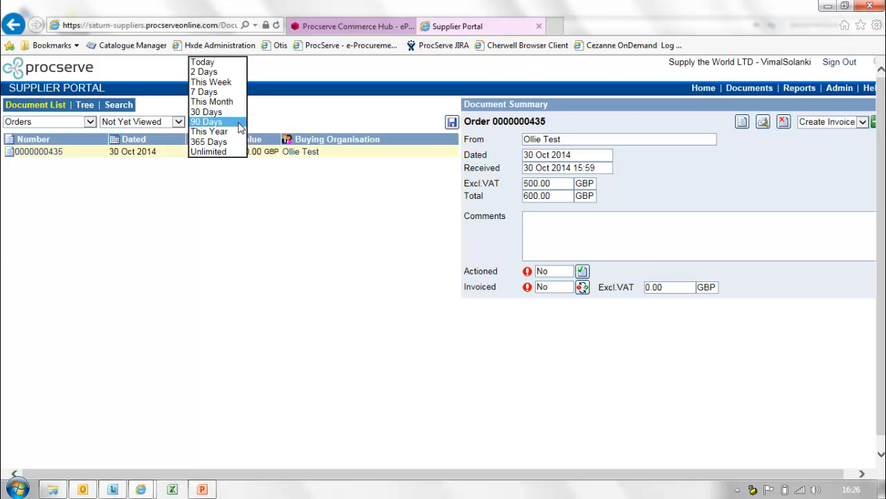
left_click(229, 83)
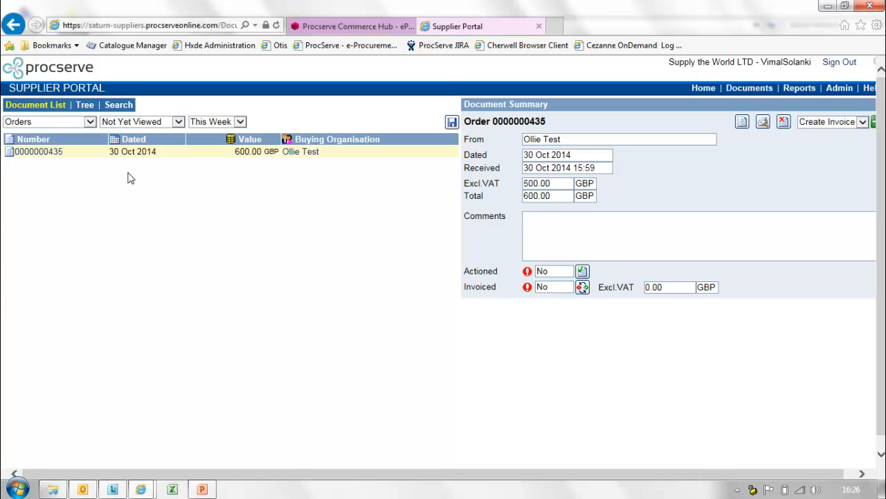
left_click(51, 157)
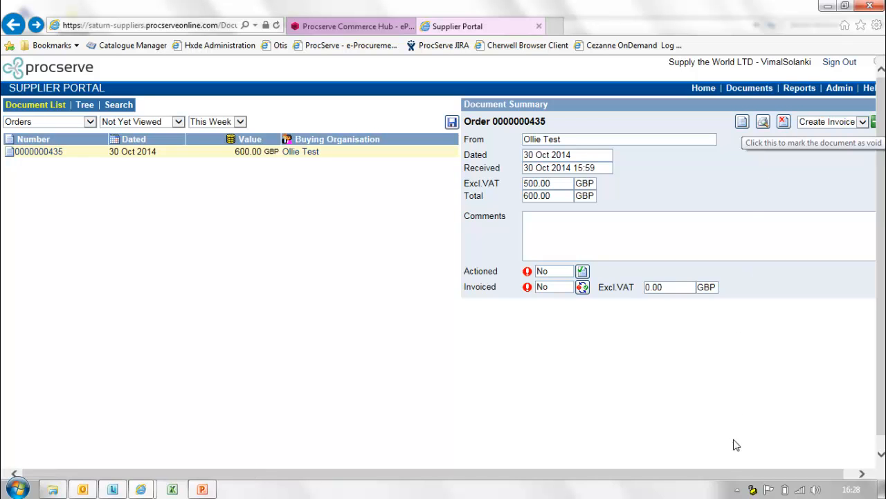
left_click_drag(732, 475, 783, 454)
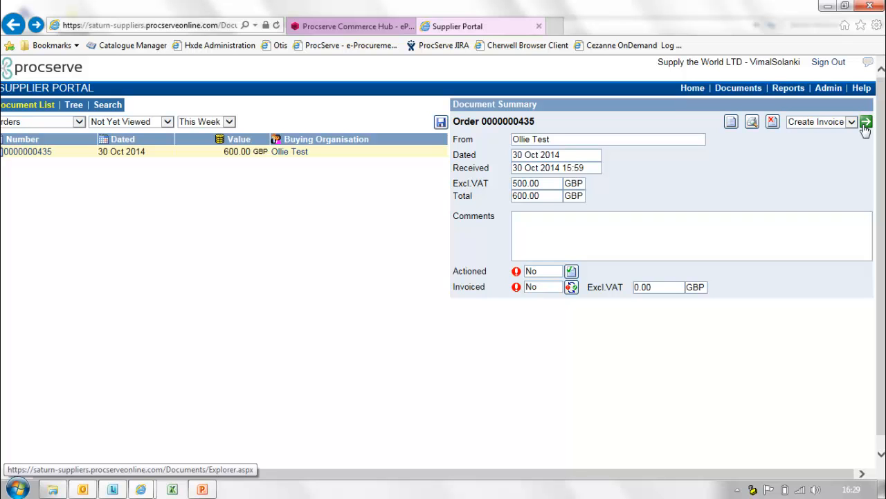
left_click(732, 123)
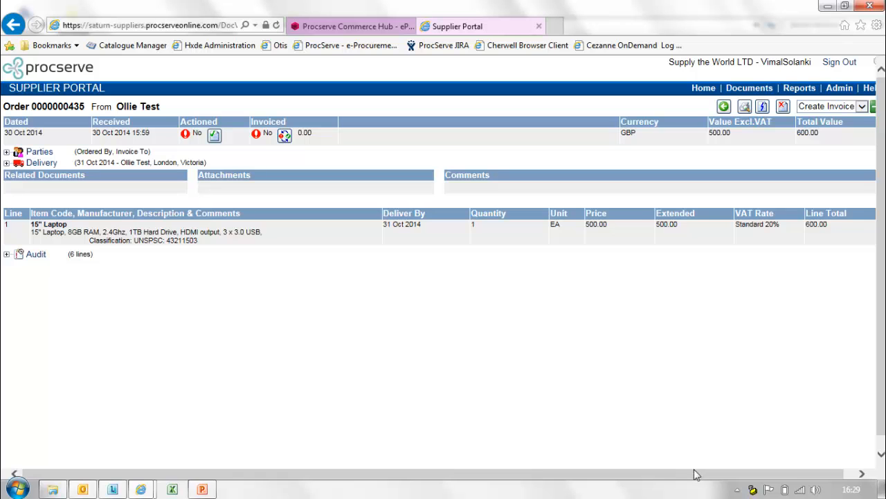
left_click_drag(712, 474, 723, 474)
left_click(866, 106)
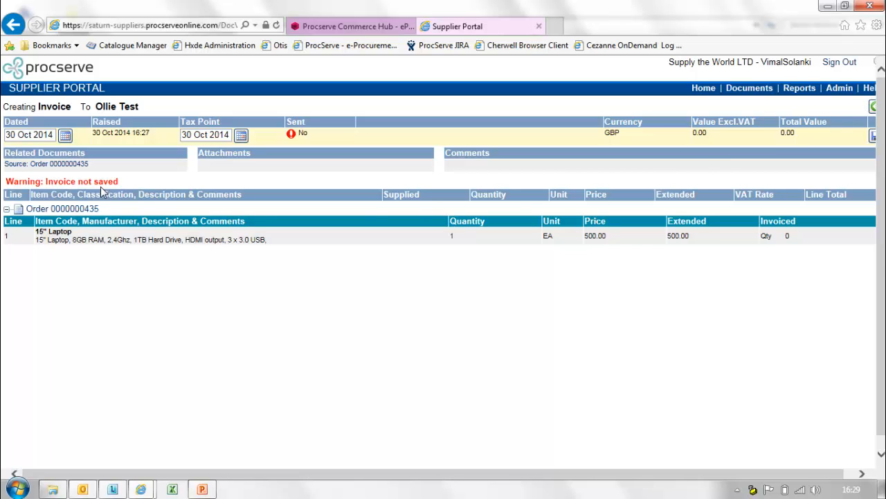
left_click_drag(277, 476, 315, 477)
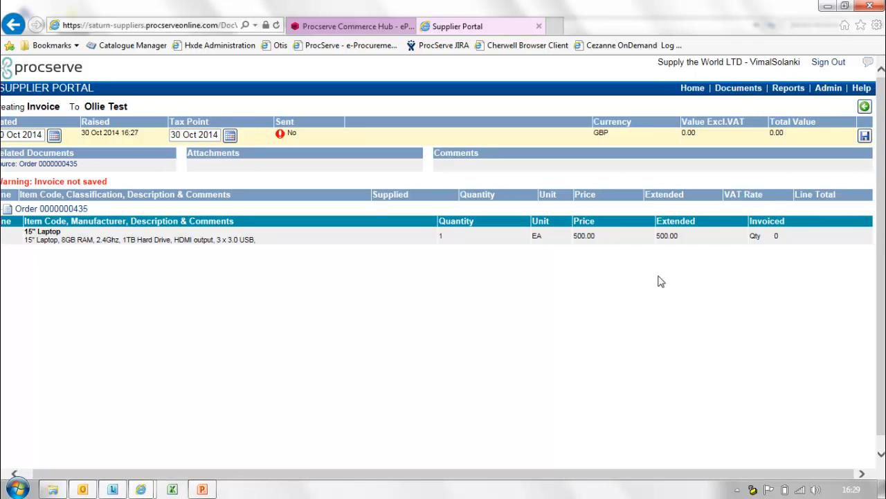
left_click(865, 137)
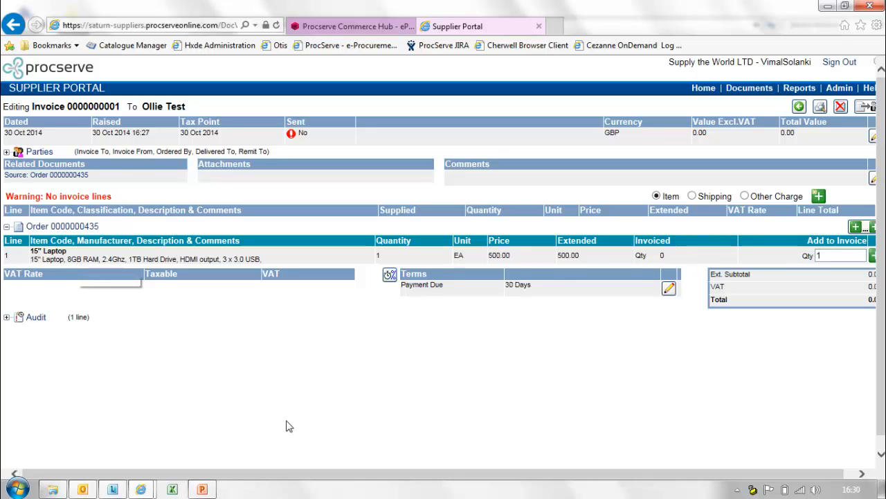
left_click_drag(287, 475, 336, 477)
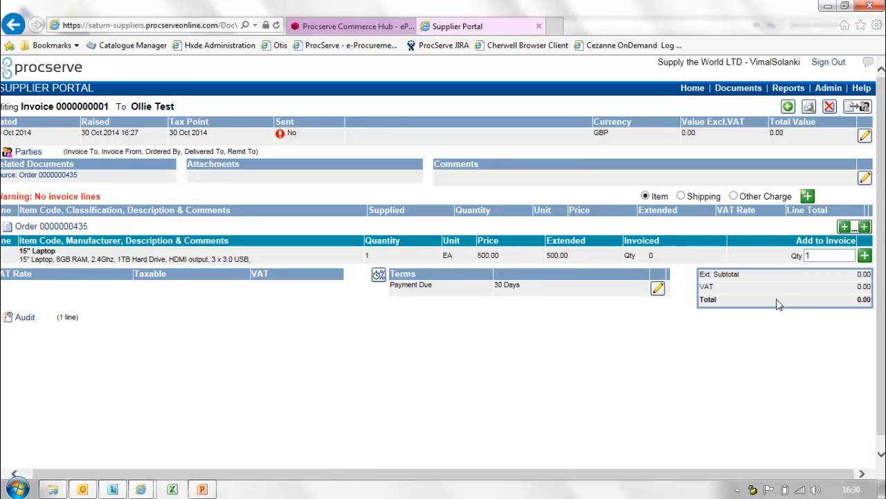
Add the 15" Laptop line at 500.00 to the invoice, then edit and save it.
left_click(864, 255)
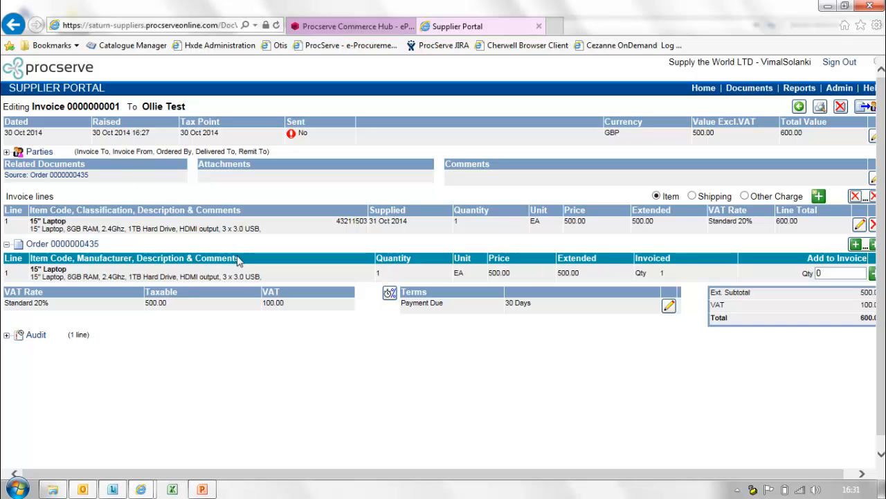
left_click_drag(388, 478, 425, 476)
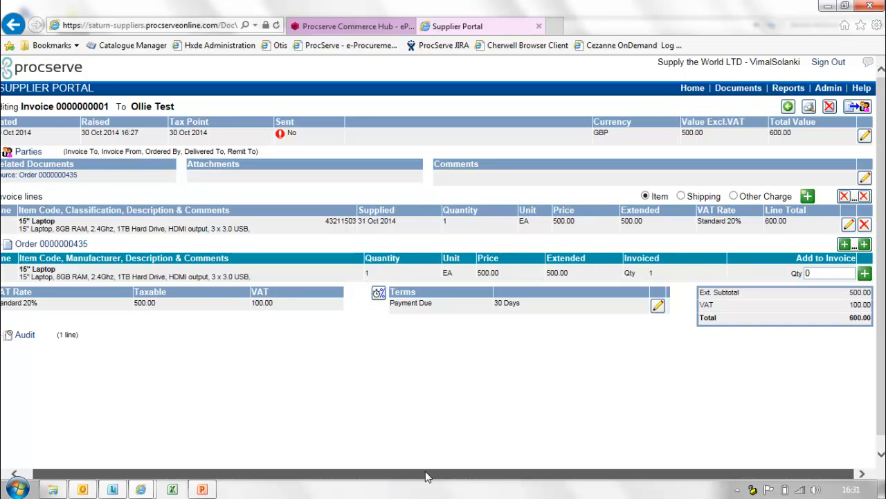
left_click(850, 226)
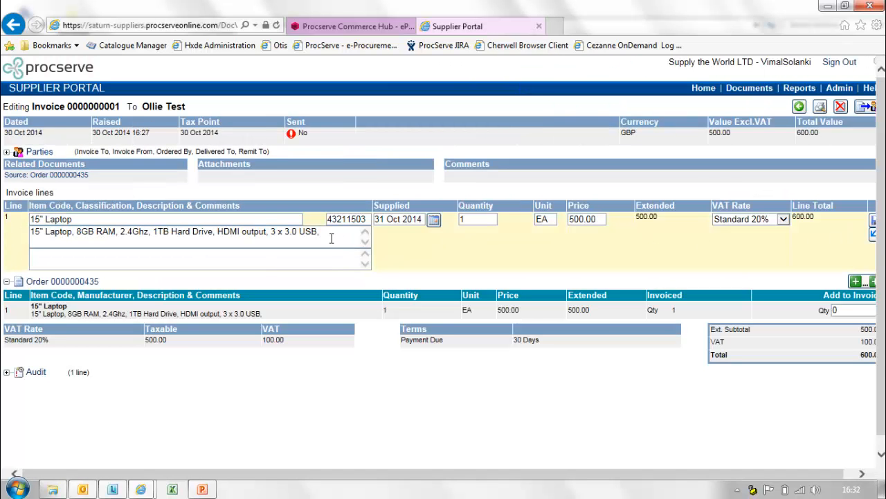
left_click_drag(403, 475, 593, 435)
left_click(865, 219)
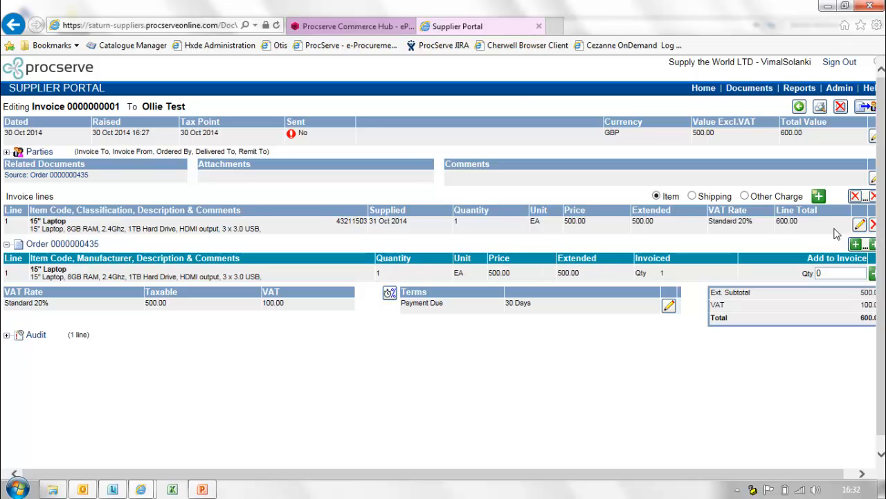
Try the Shipping and Other Charge options for a new invoice line.
left_click(693, 197)
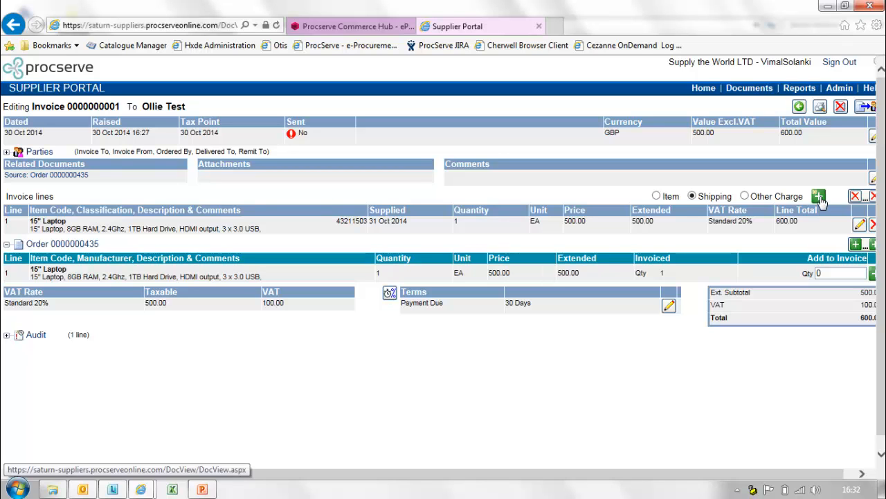
left_click(745, 197)
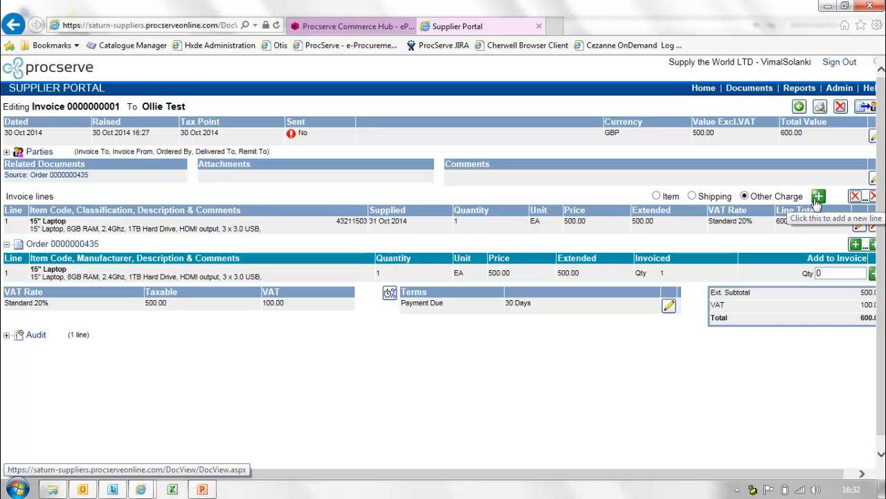
left_click_drag(725, 475, 771, 480)
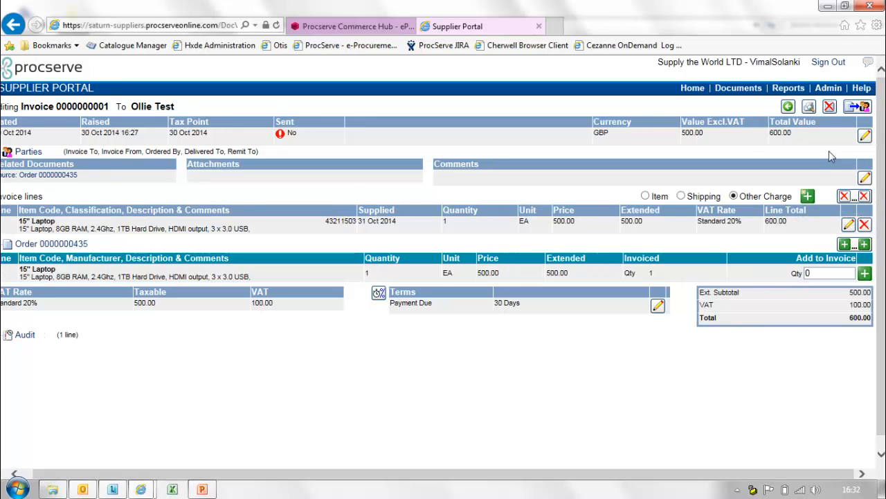
left_click(853, 111)
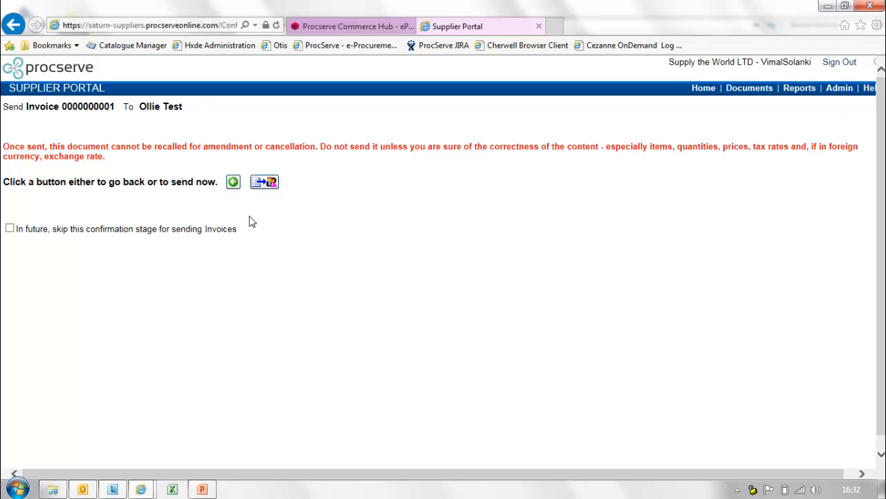
left_click(265, 182)
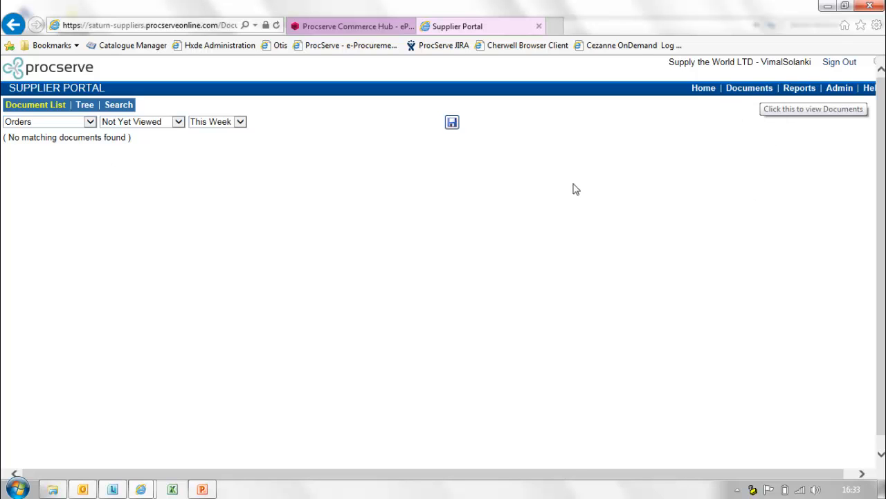
left_click(91, 123)
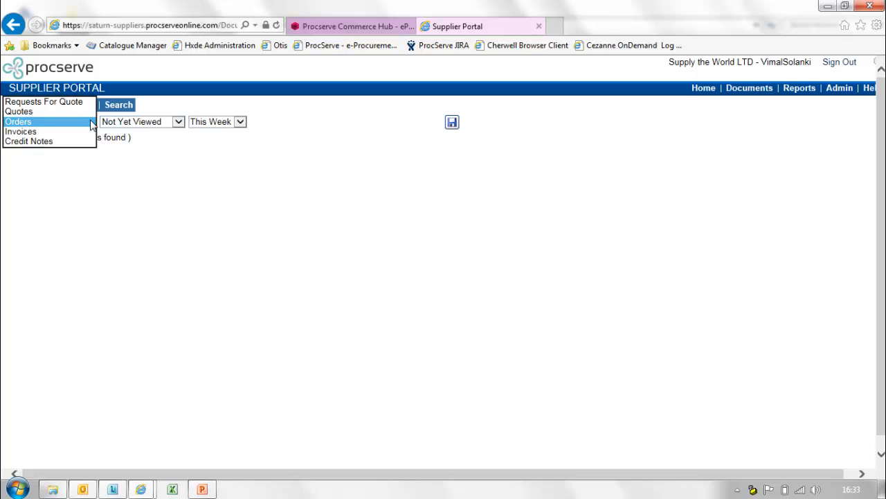
left_click(41, 131)
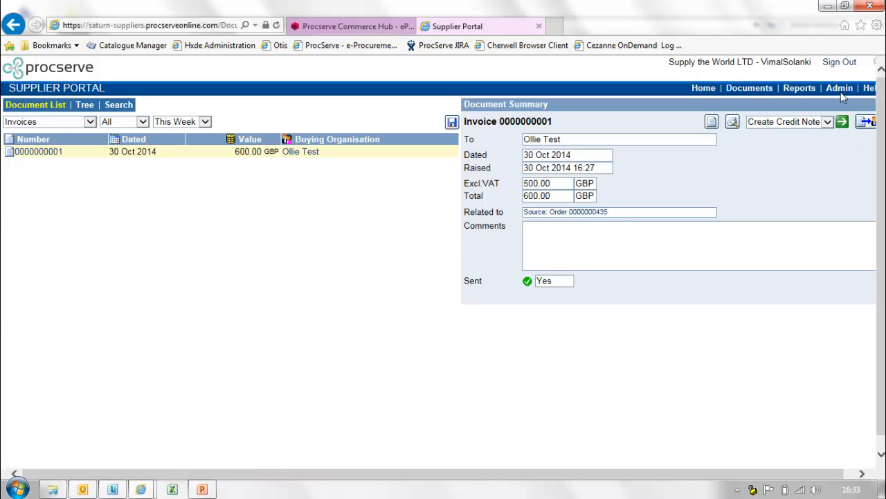
mouse_move(840, 92)
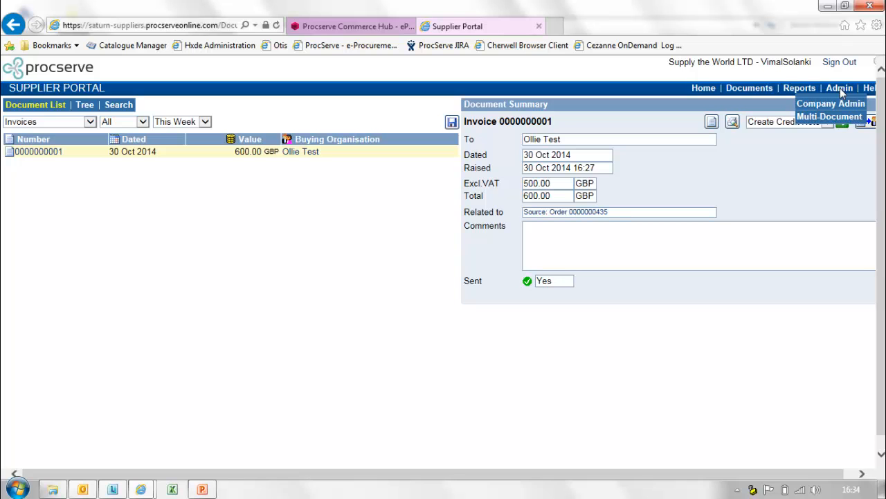
Open Admin > Company Admin and scroll through the General Configuration settings.
left_click(842, 108)
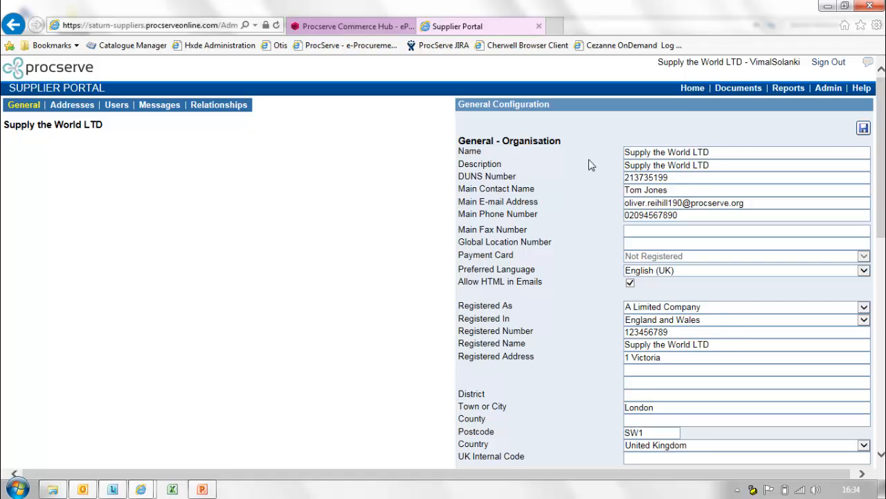
left_click_drag(880, 214, 879, 311)
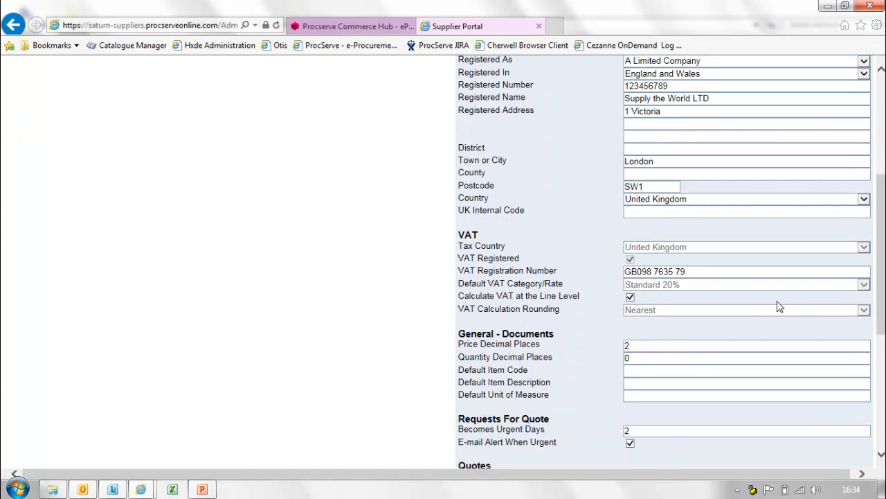